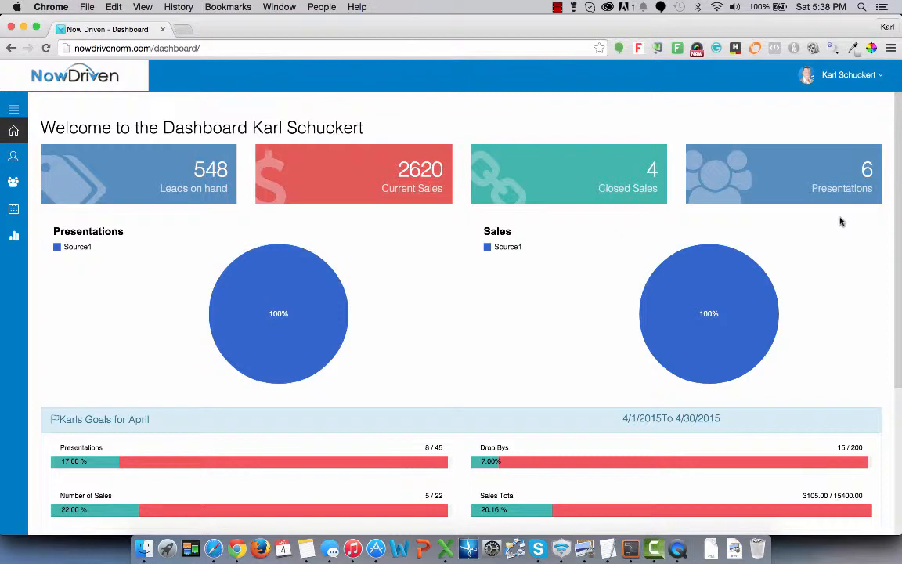
Step: Review the dashboard's summary figures, presentation and sales charts, April goals and today's events
scroll(782, 223, "down", 1)
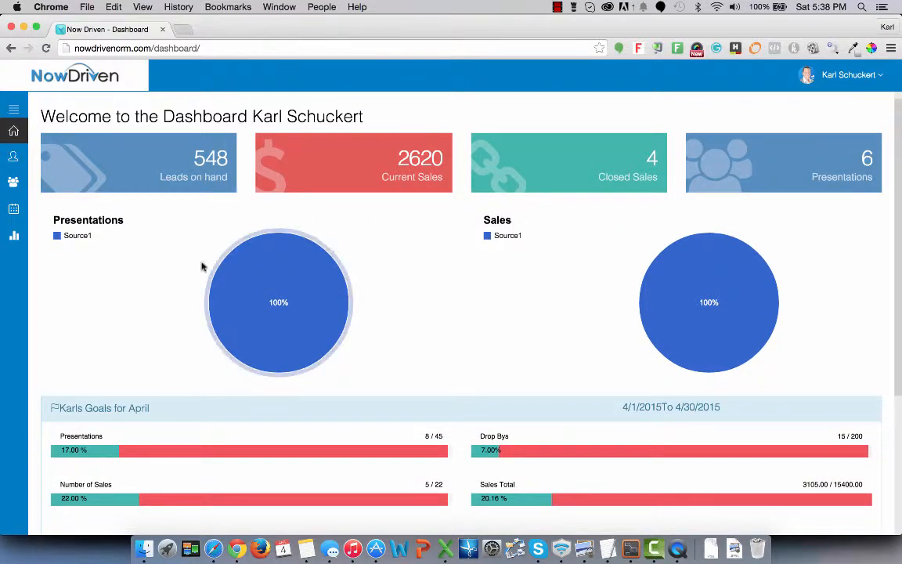
scroll(475, 294, "down", 3)
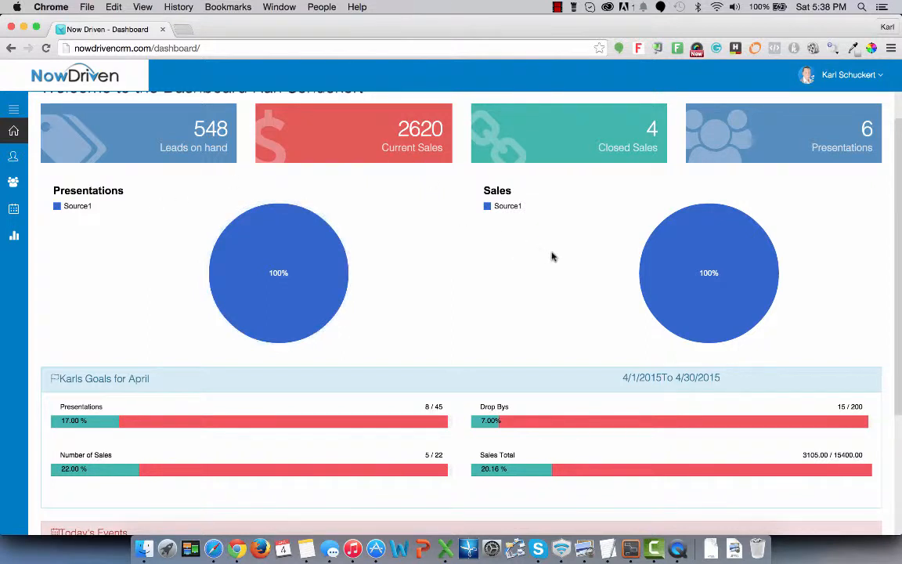
scroll(552, 256, "down", 1)
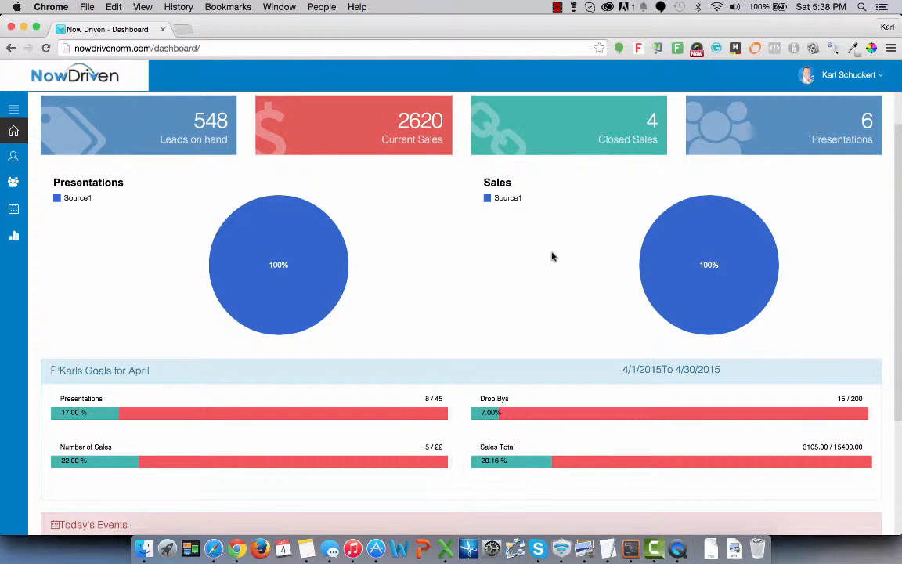
scroll(552, 256, "down", 3)
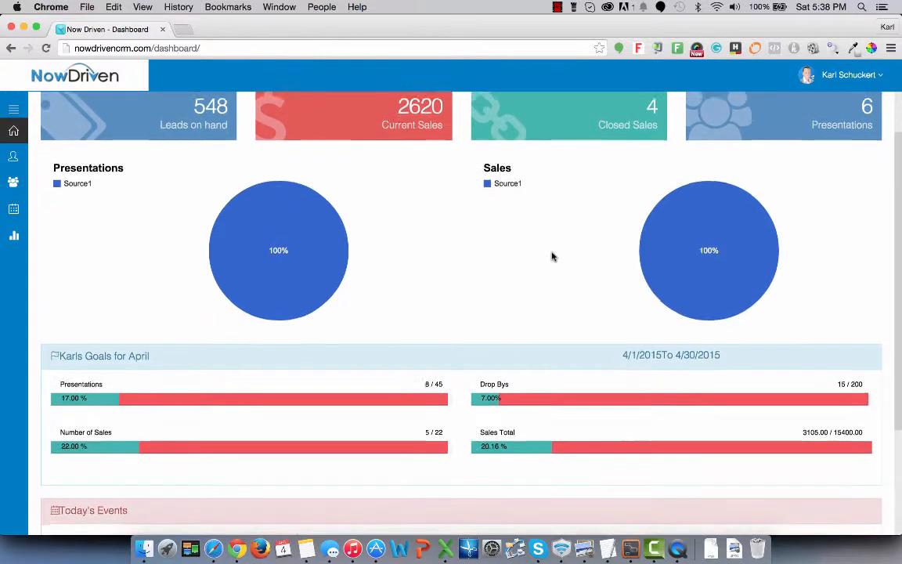
scroll(551, 256, "down", 1)
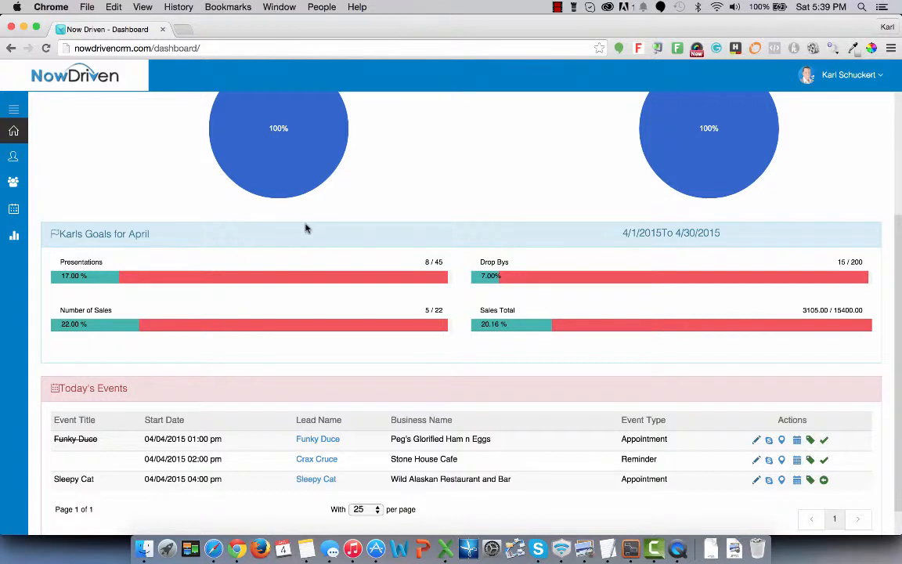
scroll(382, 223, "down", 1)
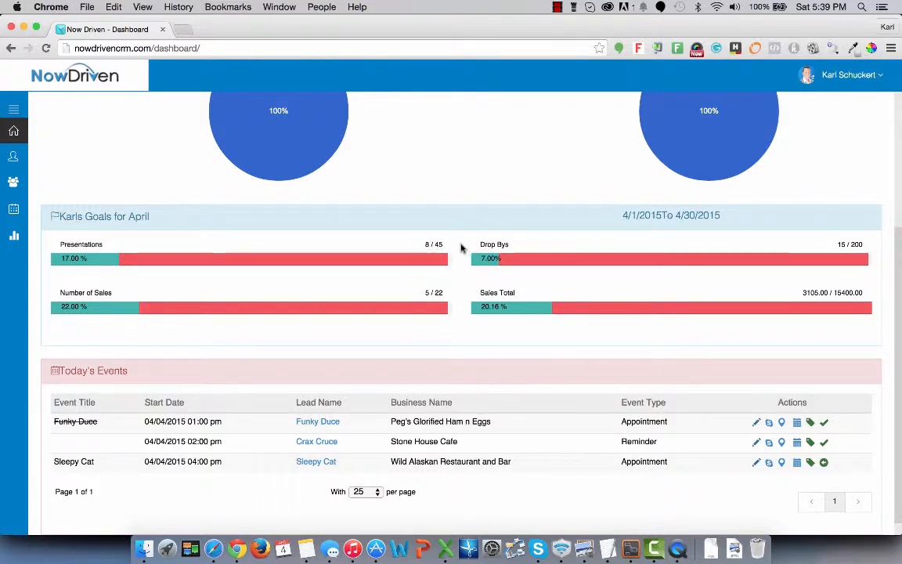
scroll(460, 248, "down", 1)
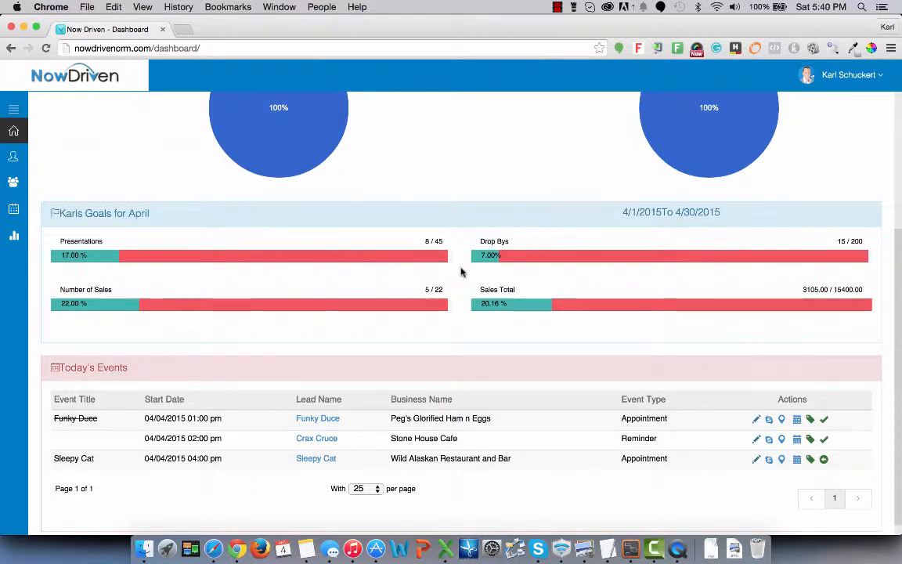
scroll(461, 271, "down", 1)
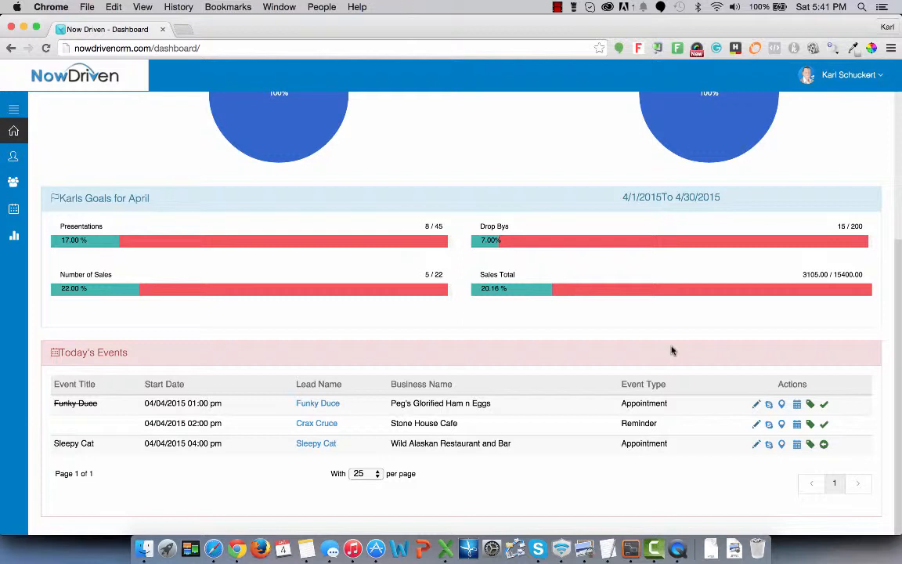
Step: Start a Skype call to the Stone House Cafe lead from today's events, then cancel it
left_click(769, 426)
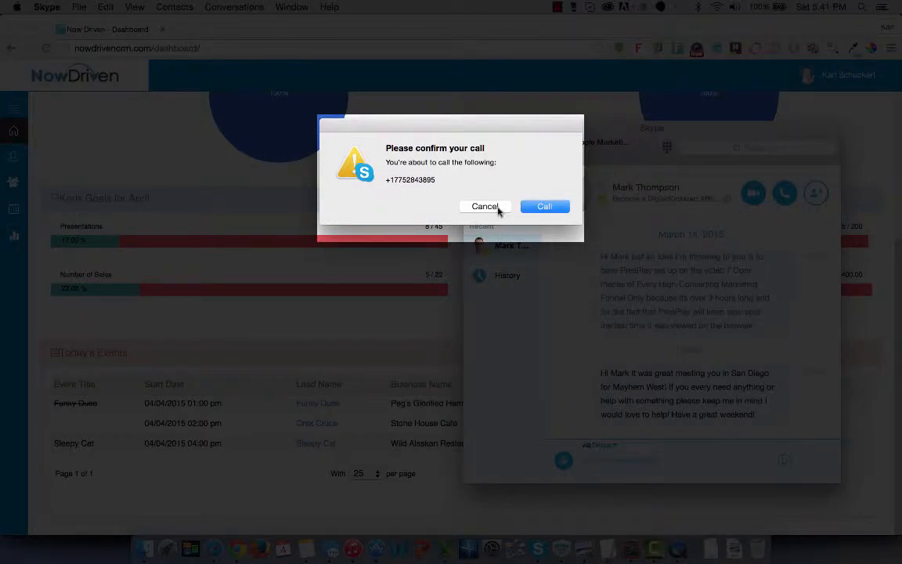
left_click(484, 206)
left_click(423, 115)
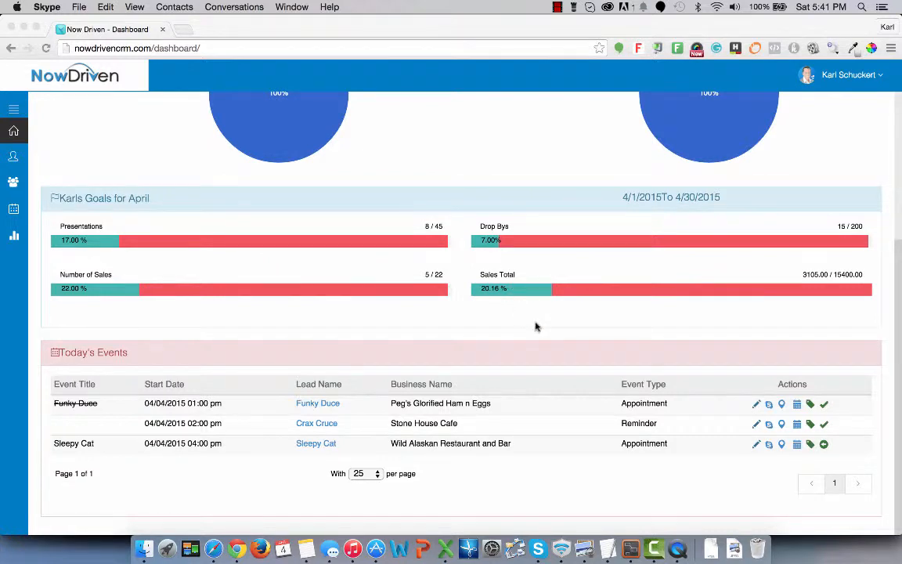
Step: Examine the lead disposition form for the Stone House Cafe reminder and close it without saving
left_click(810, 427)
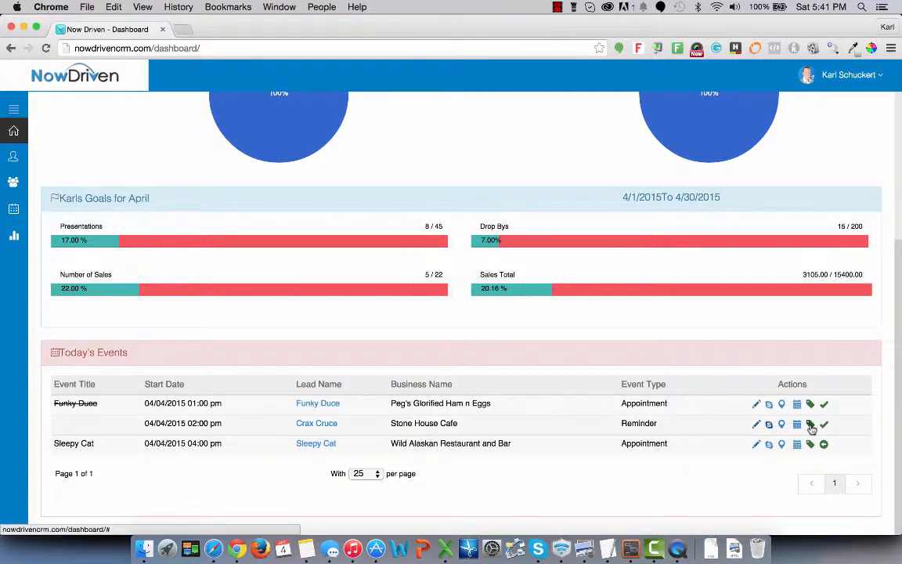
left_click(810, 425)
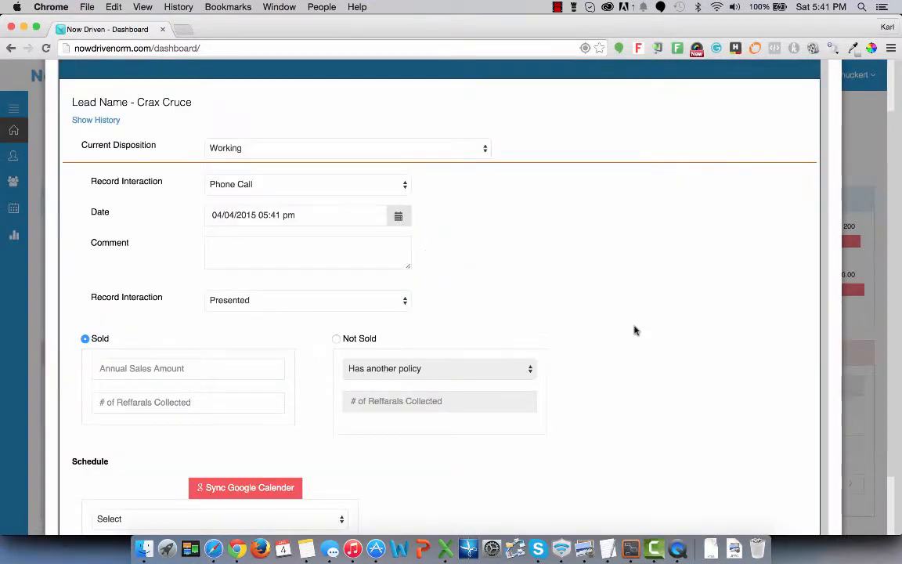
scroll(633, 330, "down", 2)
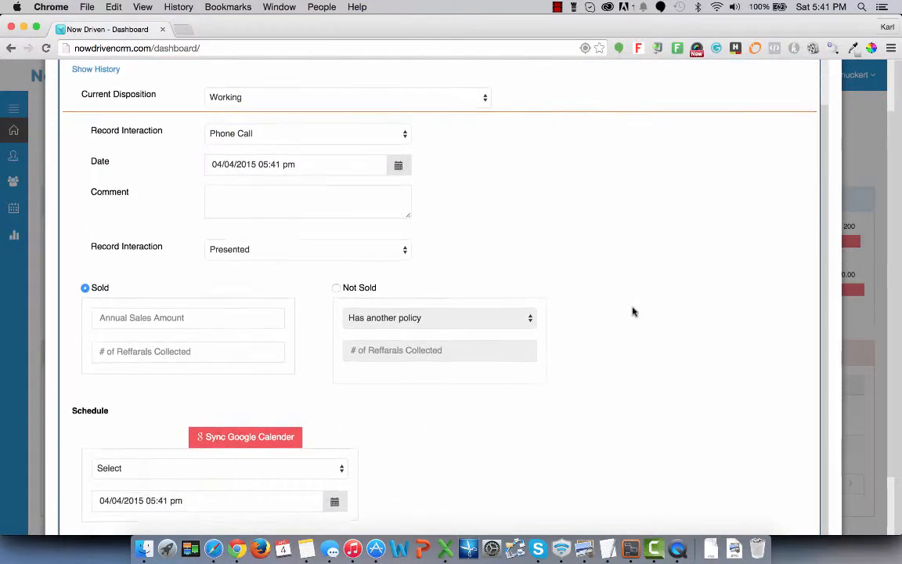
scroll(634, 313, "up", 2)
scroll(678, 183, "up", 2)
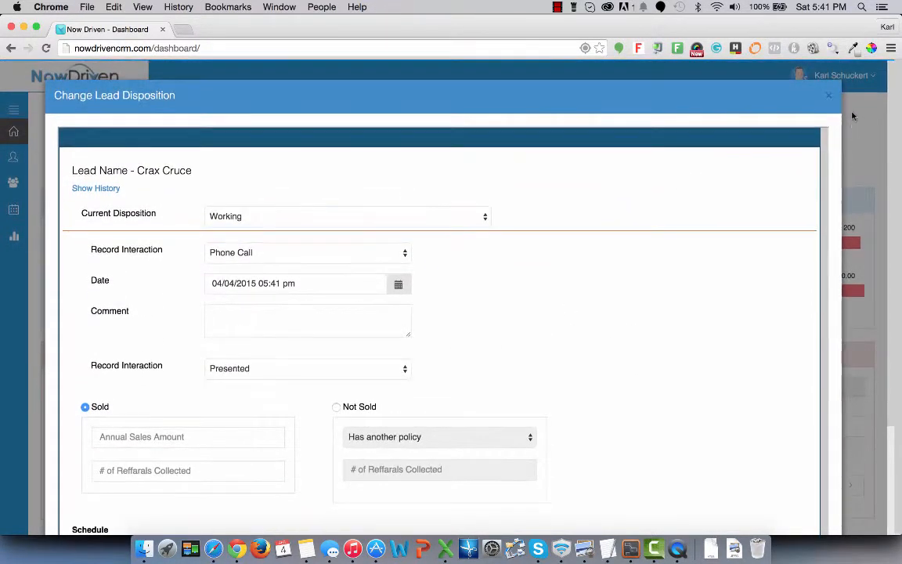
left_click(829, 96)
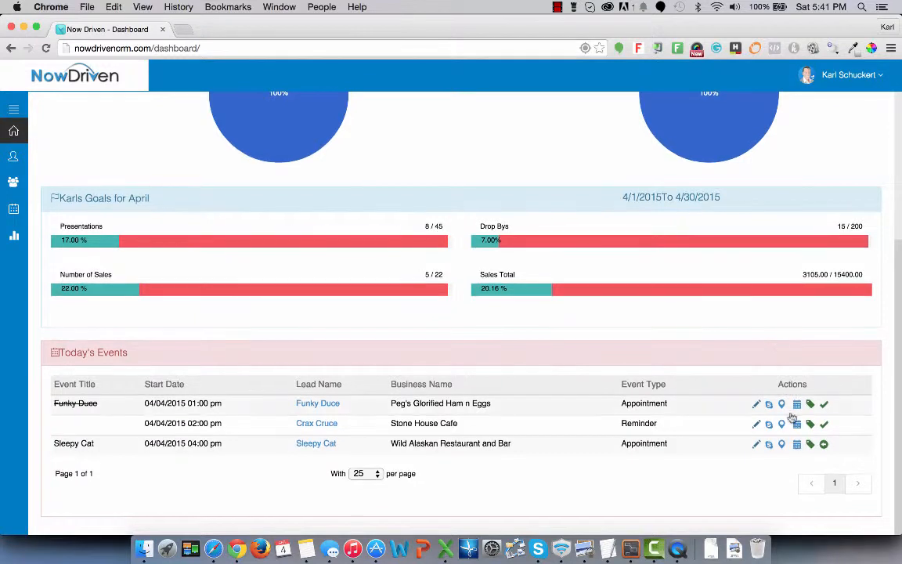
Step: Open the lead disposition form for the Wild Alaskan Restaurant and Bar appointment and record the interaction as Visit
left_click(811, 446)
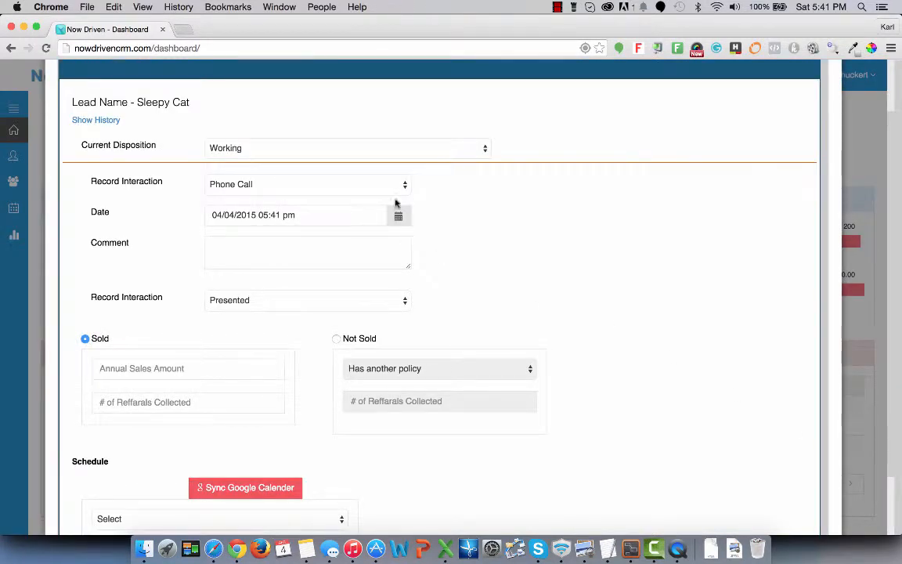
left_click(401, 184)
left_click(395, 196)
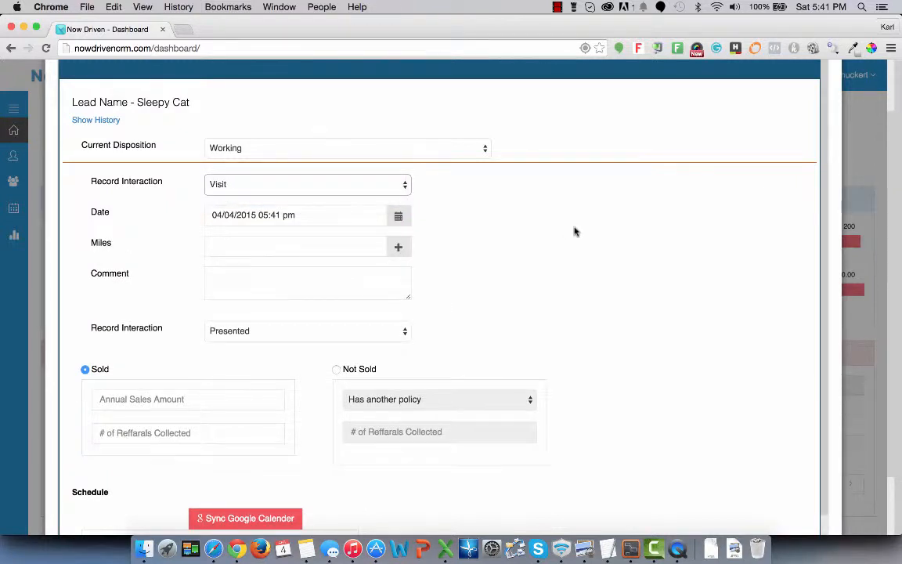
Step: Look through the current disposition and interaction type options, keeping Working and Visit
scroll(590, 310, "down", 2)
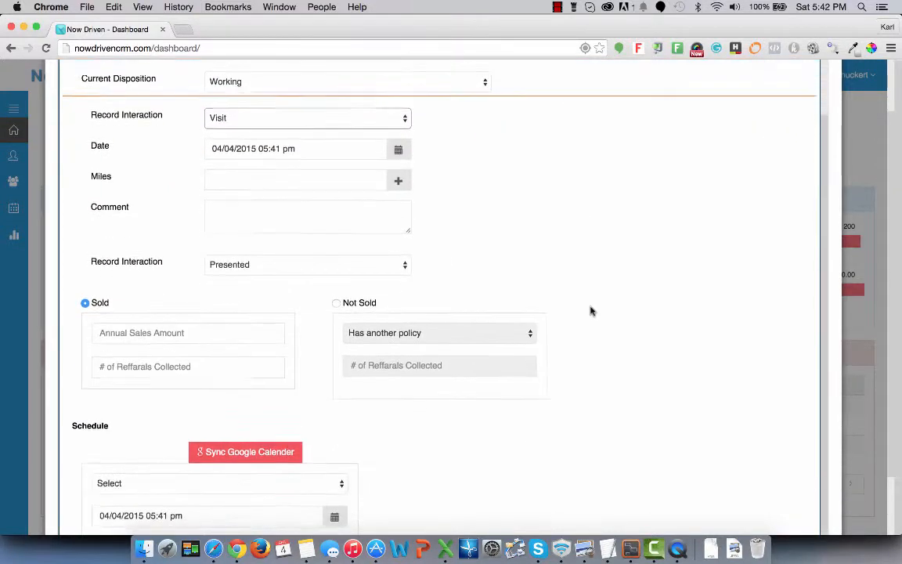
scroll(501, 152, "up", 1)
left_click(484, 115)
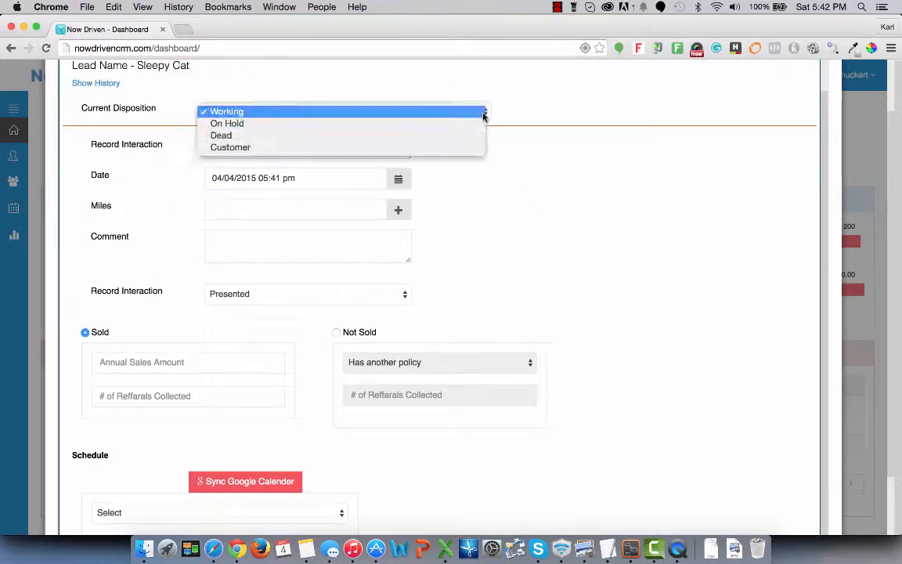
left_click(483, 115)
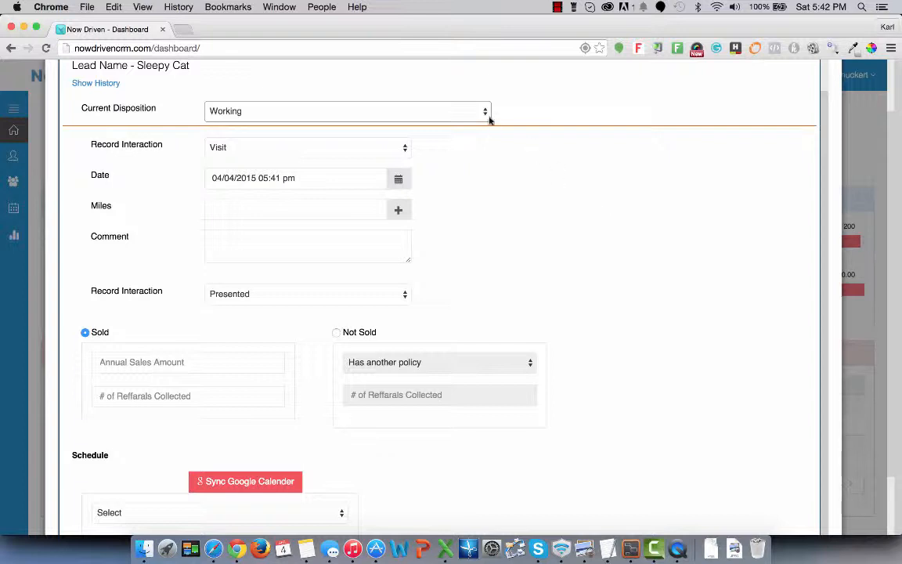
left_click(443, 110)
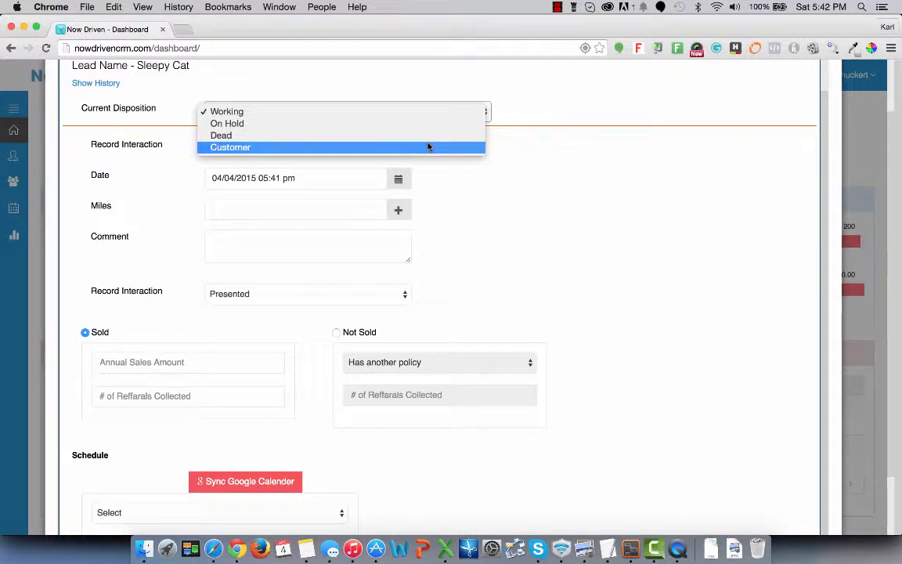
left_click(425, 116)
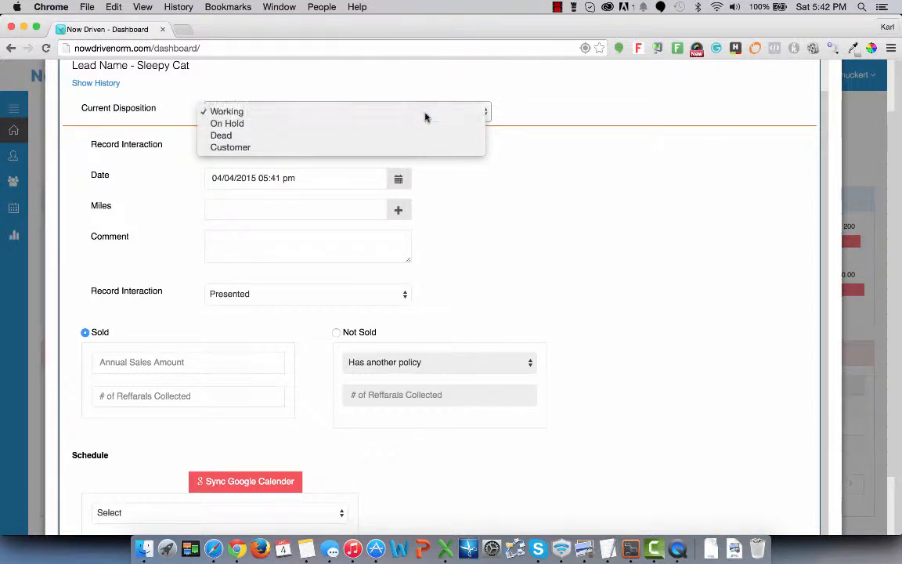
left_click(403, 146)
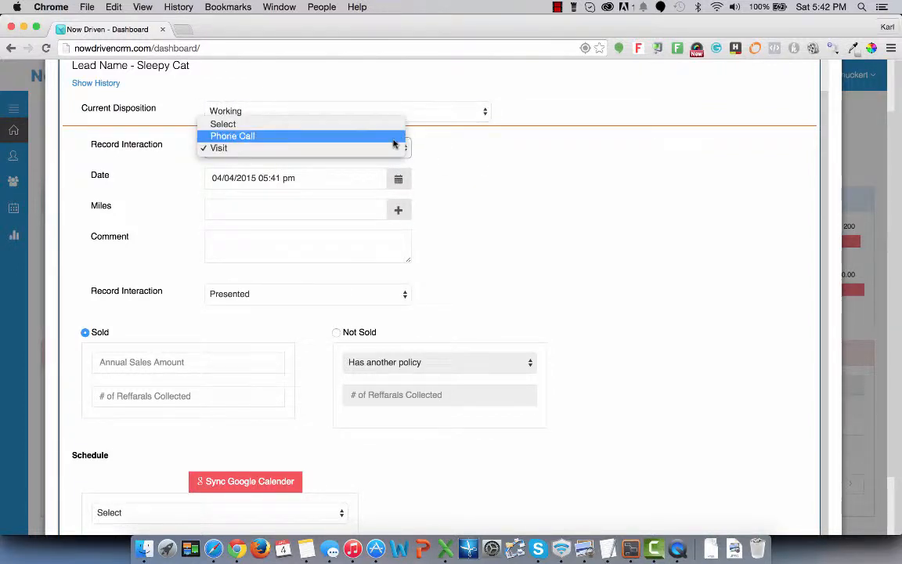
left_click(395, 148)
Step: Calculate the visit's miles using the Login Location and the Lead Location
scroll(454, 200, "down", 1)
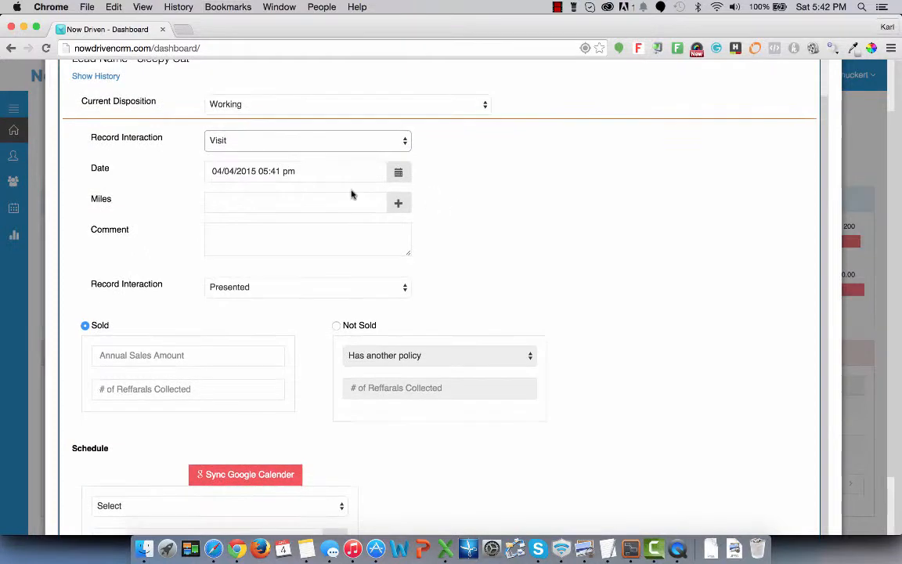
left_click(353, 197)
left_click(397, 203)
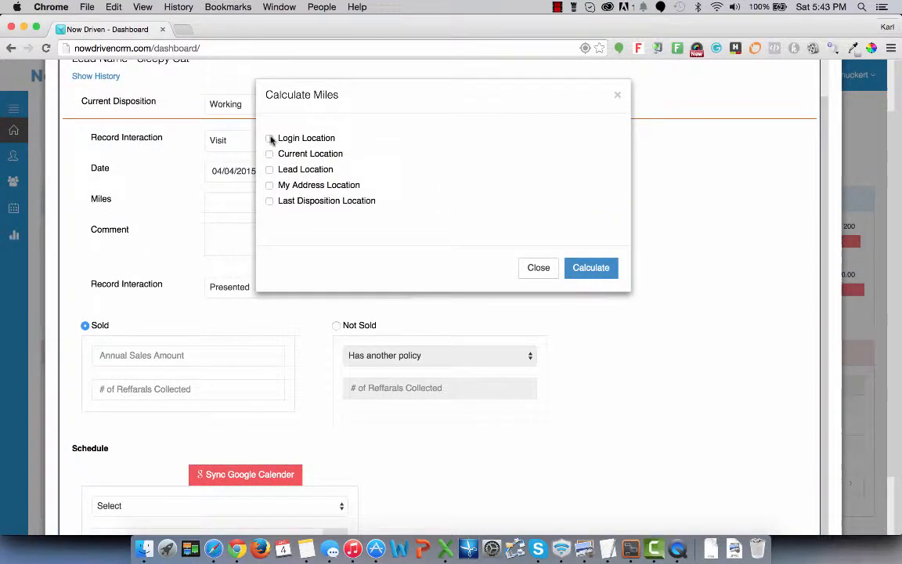
left_click(270, 139)
left_click(270, 170)
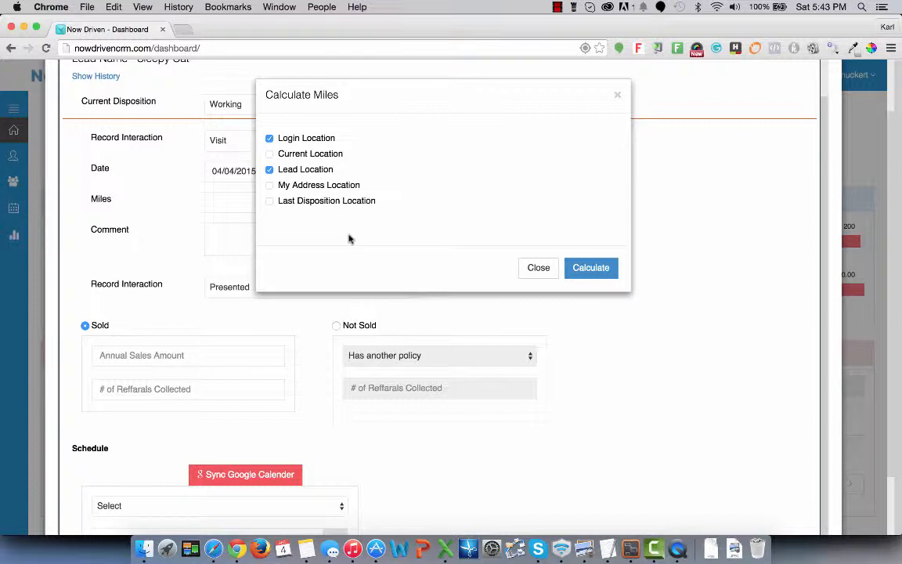
left_click(591, 268)
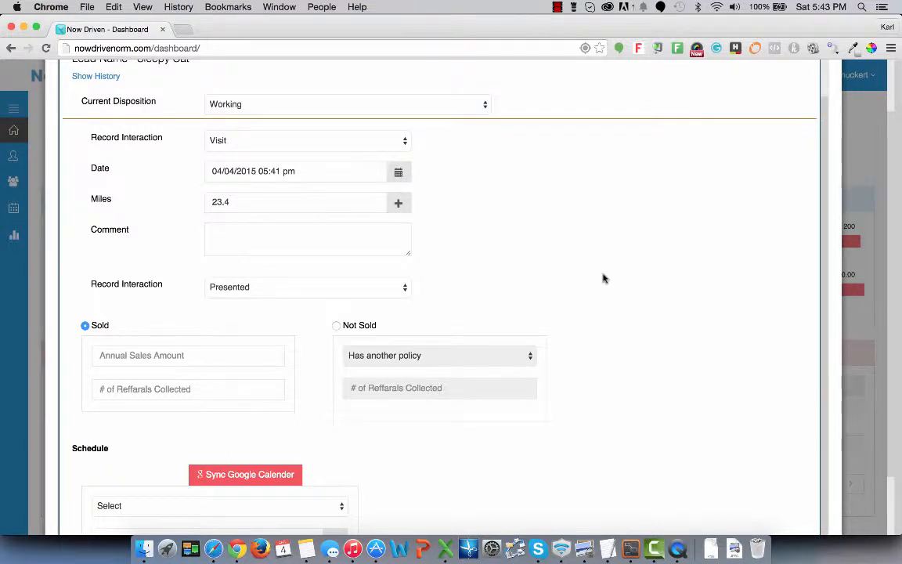
Step: Set the visit outcome to Not At Home and look through the schedule event types
scroll(607, 282, "down", 1)
scroll(609, 284, "down", 2)
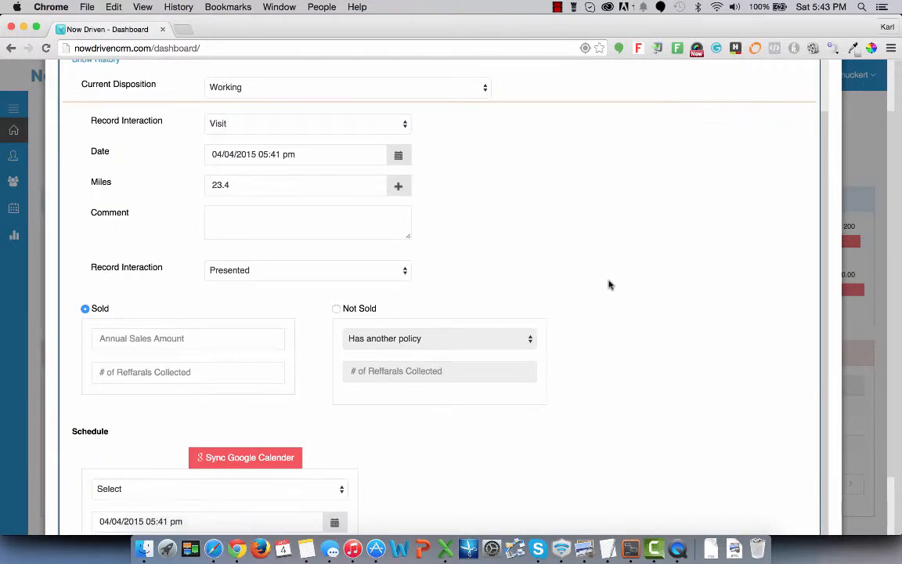
left_click(399, 272)
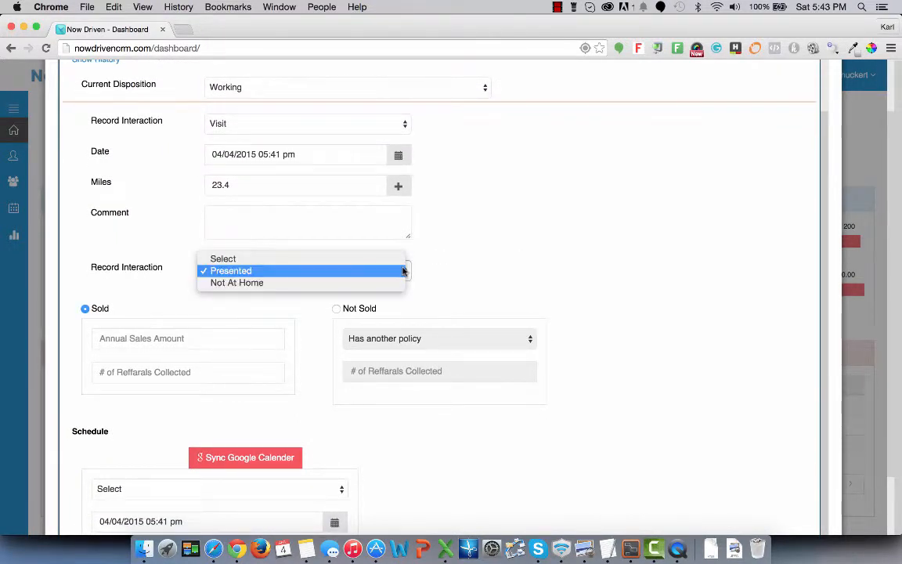
left_click(398, 283)
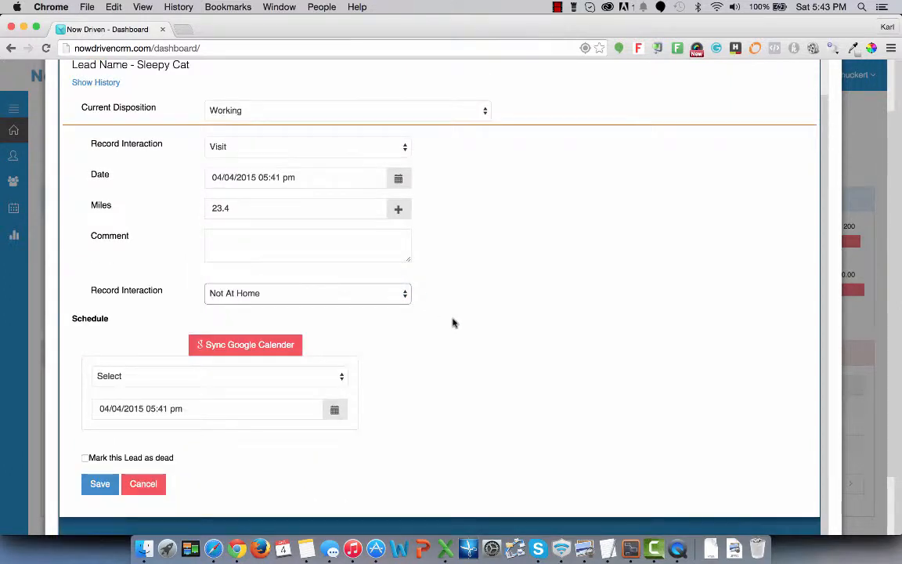
left_click(340, 375)
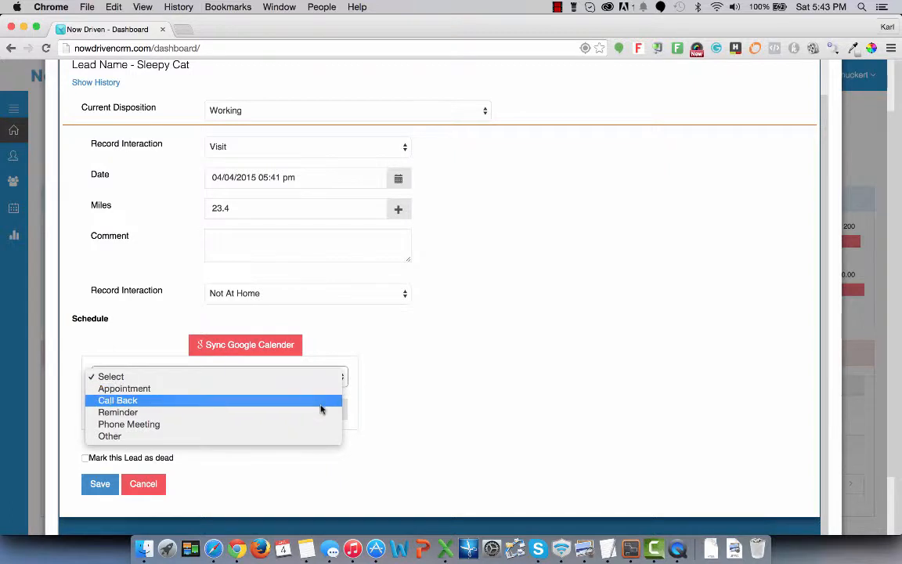
left_click(393, 377)
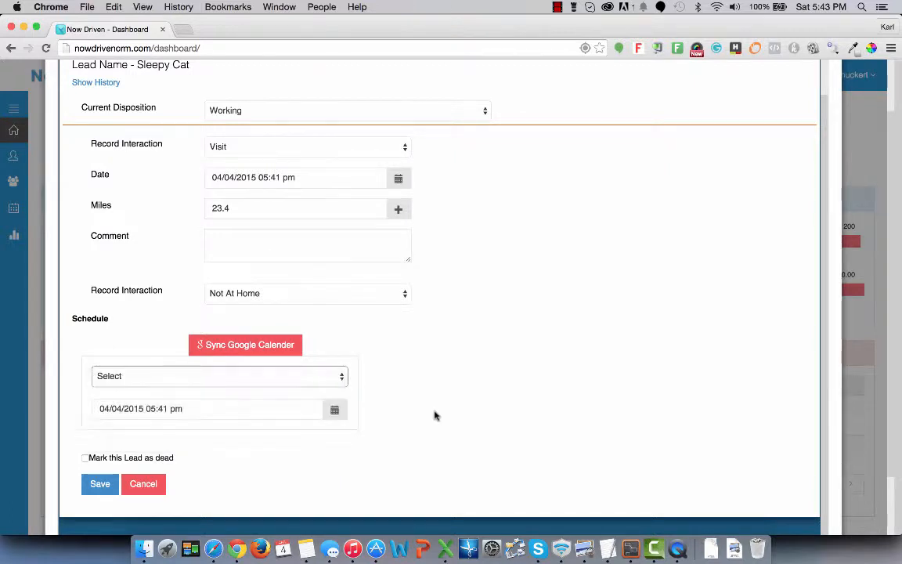
Step: Change the visit outcome to Presented and mark it Not Sold with Affordability as the reason
left_click(401, 292)
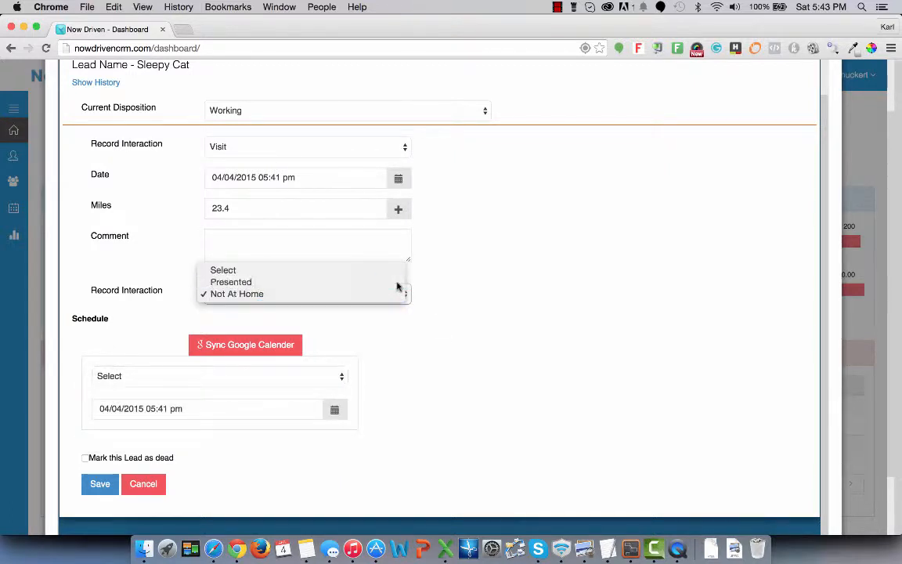
left_click(400, 284)
scroll(595, 284, "down", 2)
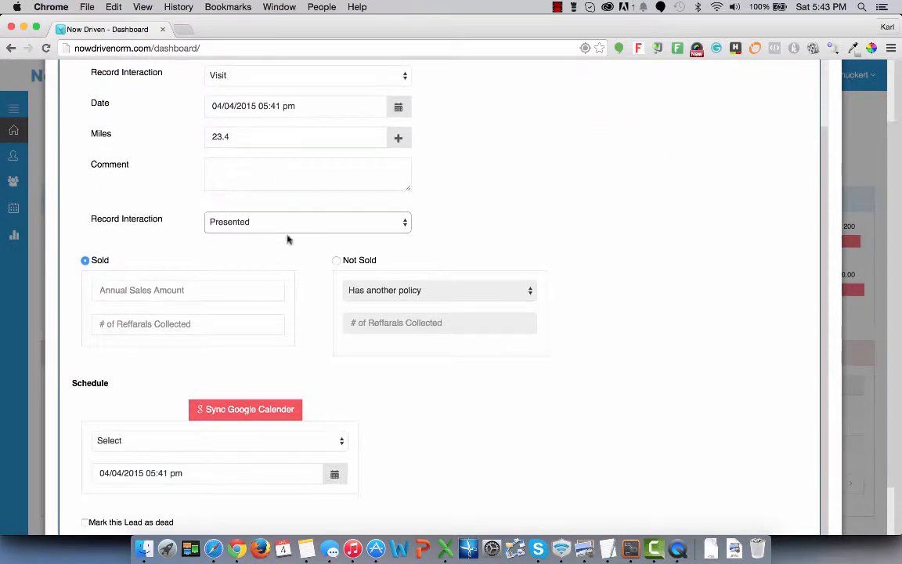
left_click(195, 285)
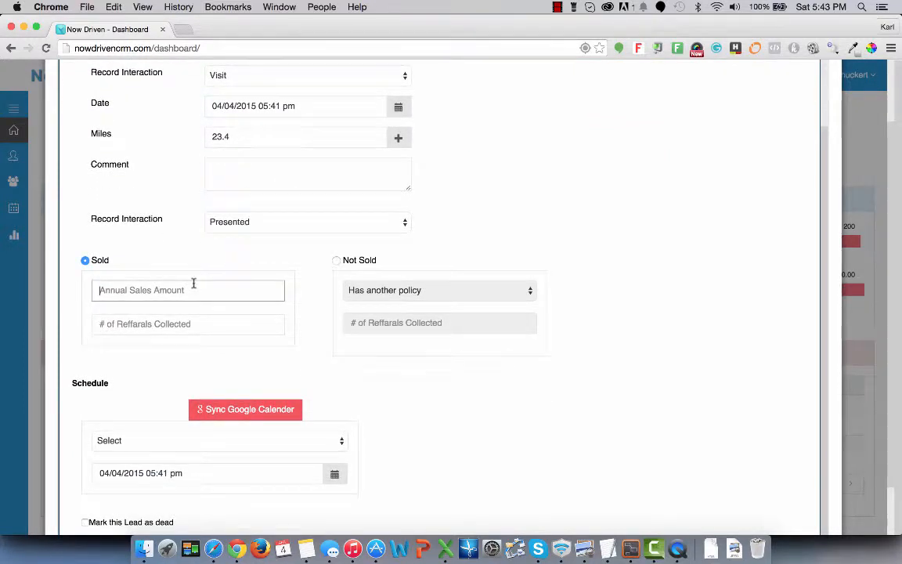
left_click(336, 260)
left_click(532, 290)
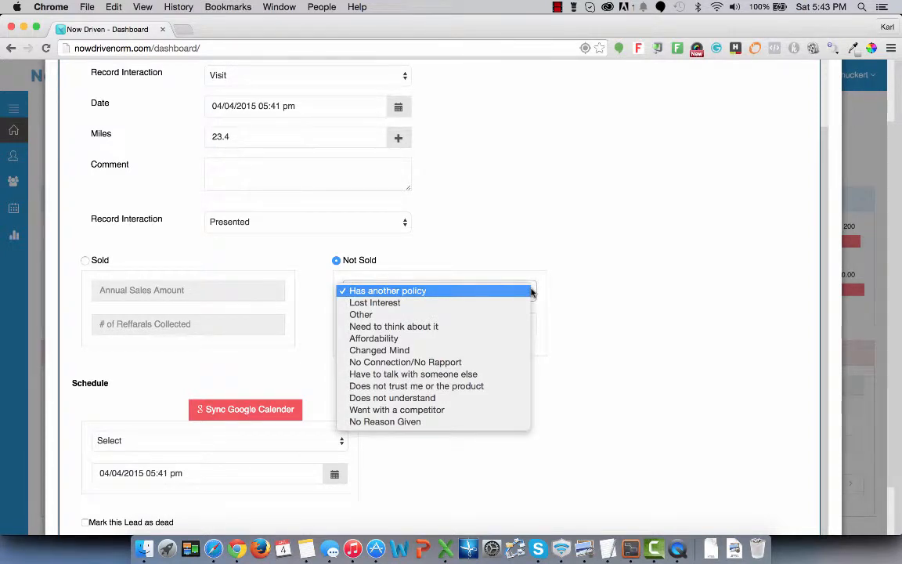
left_click(510, 338)
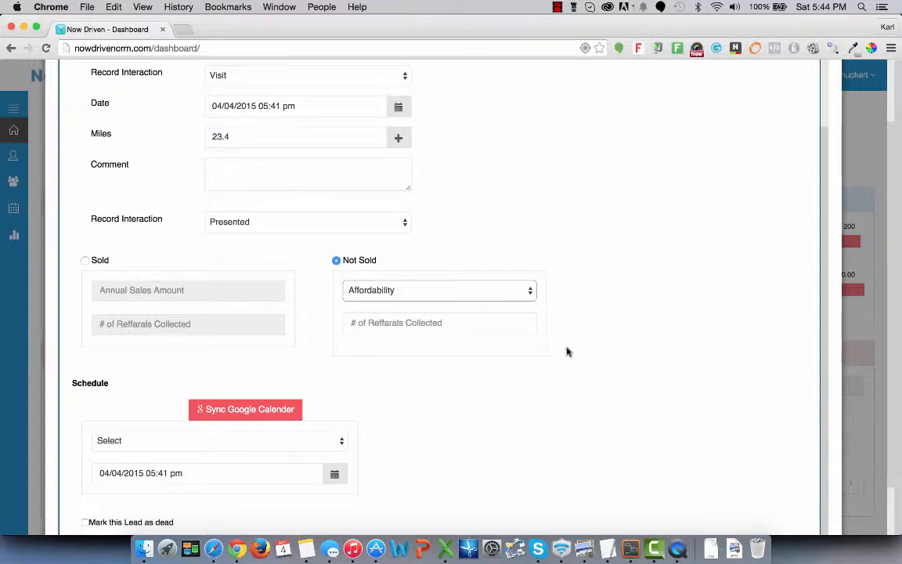
Step: Schedule a Call Back for the lead on 04/06/2015 at 01:00 pm
scroll(567, 352, "down", 2)
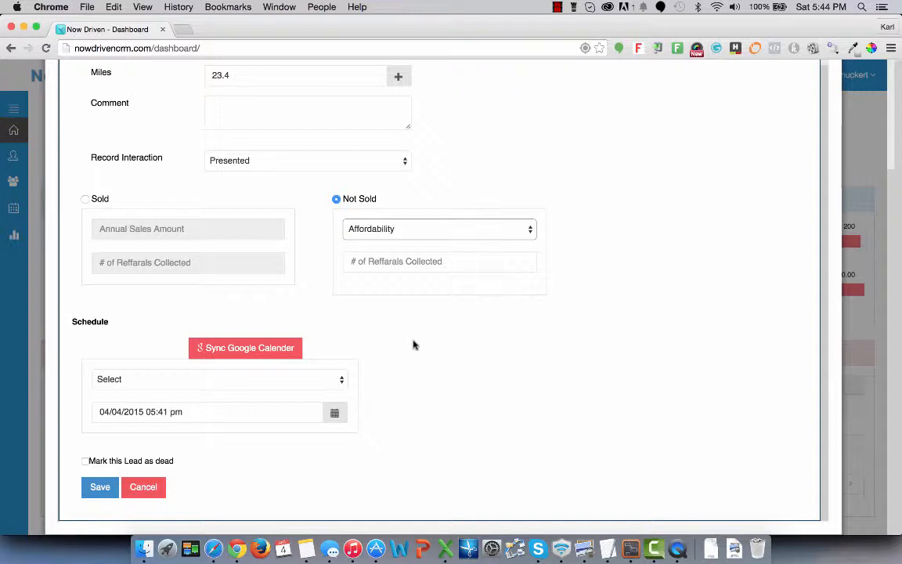
left_click(340, 379)
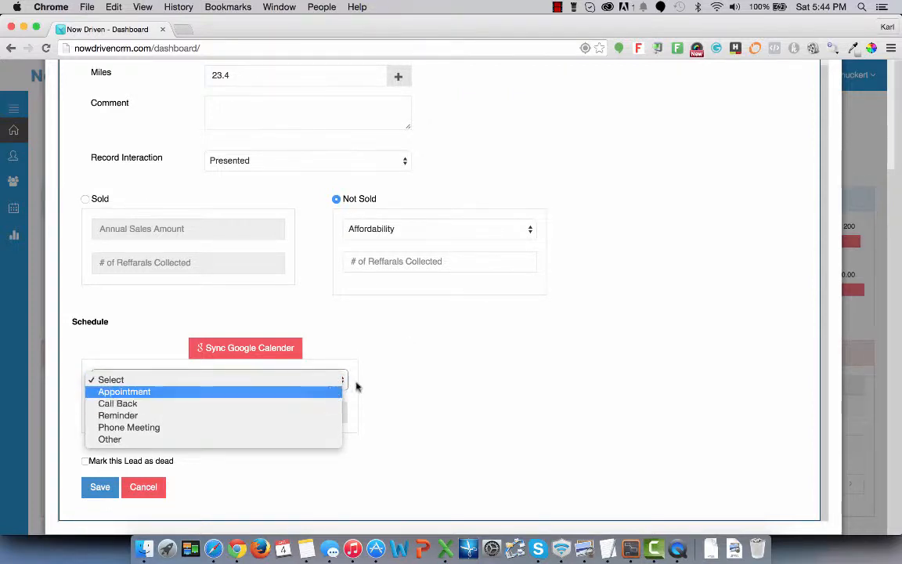
left_click(420, 377)
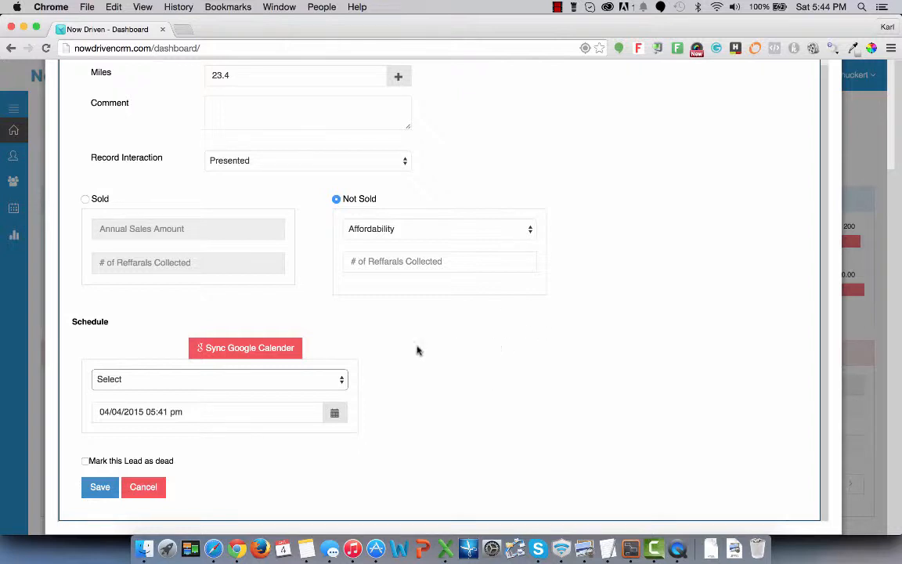
left_click(342, 380)
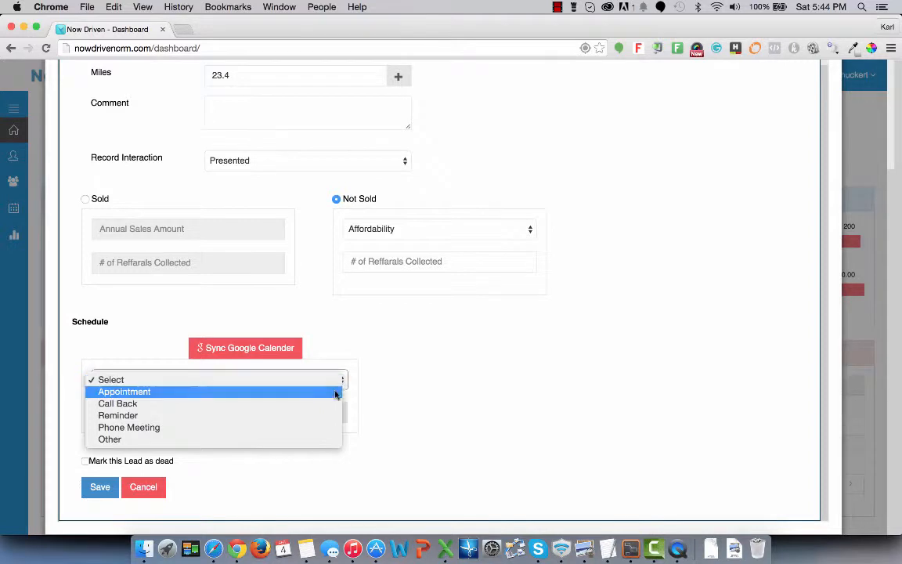
left_click(327, 403)
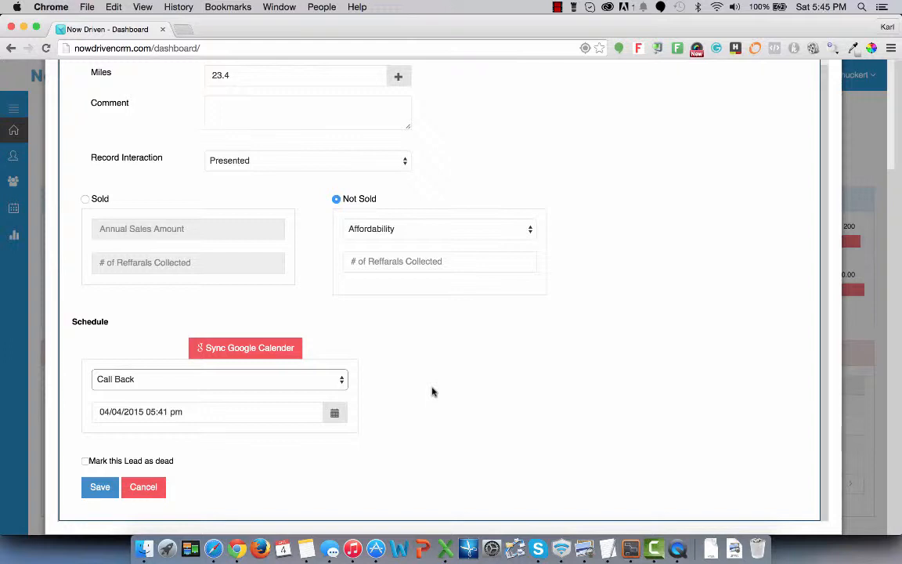
left_click(144, 412)
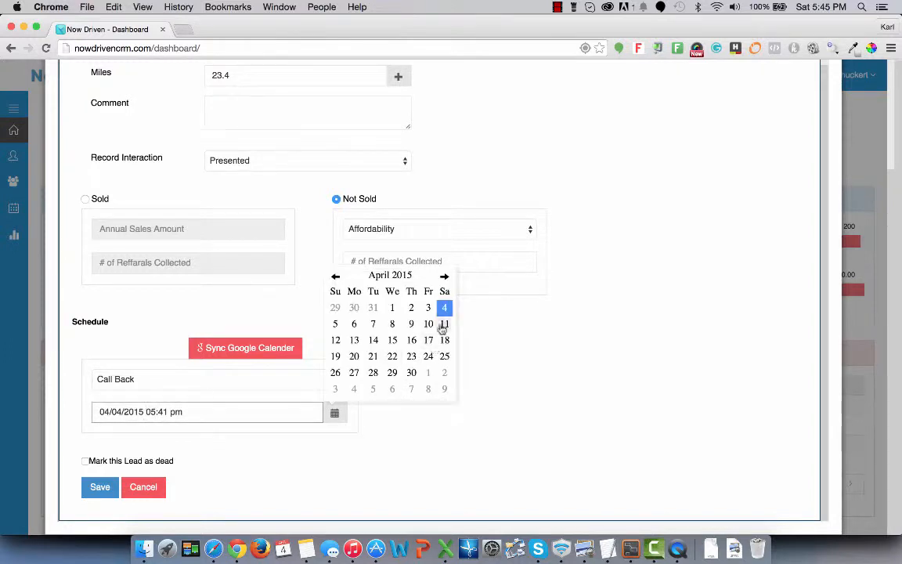
left_click(353, 323)
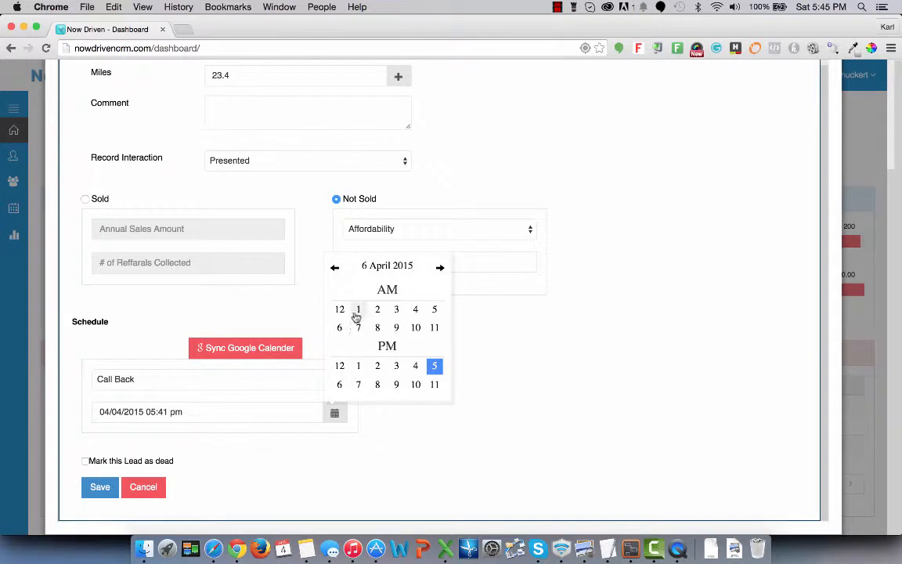
left_click(357, 366)
left_click(345, 350)
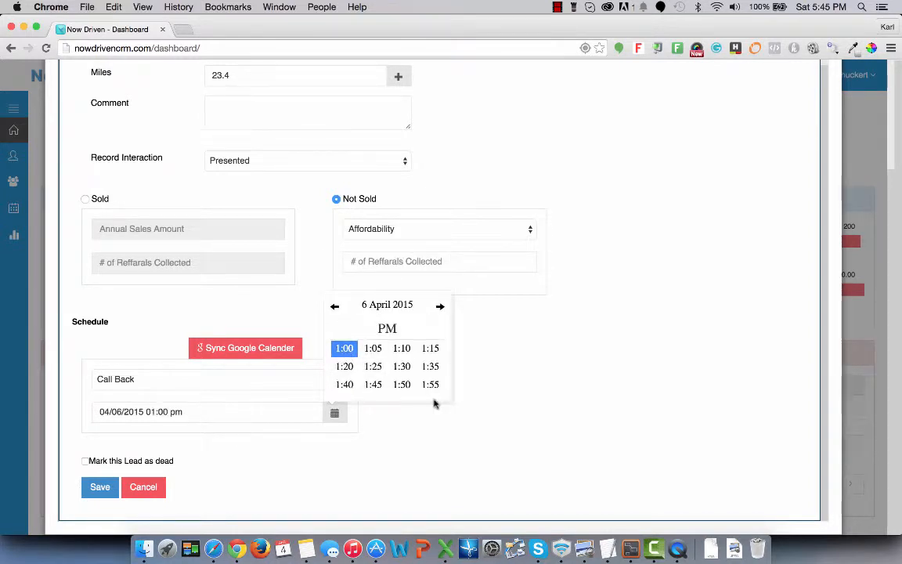
Step: Sync the schedule with Google Calendar using the NowDriven Google account and grant the requested offline access
left_click(282, 350)
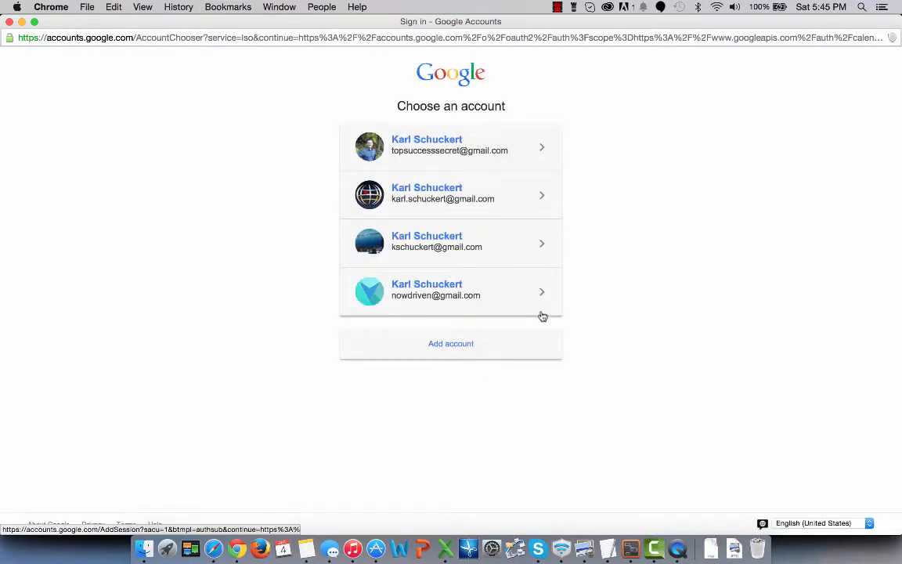
left_click(472, 300)
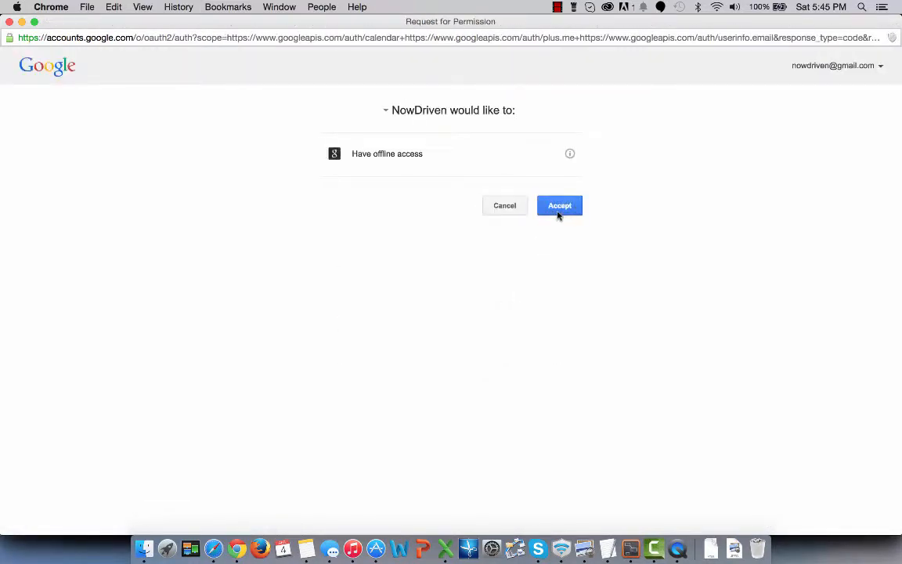
left_click(559, 208)
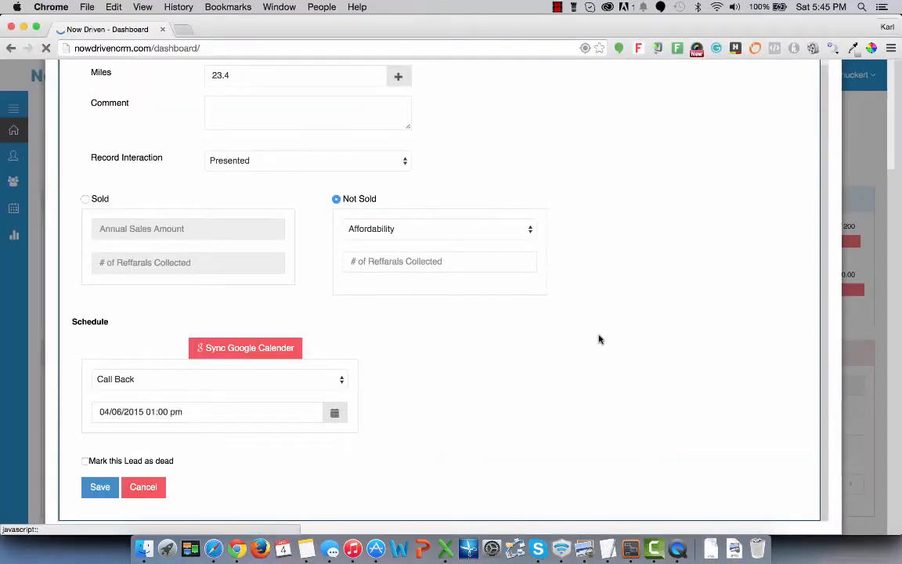
Step: Mark the presented outcome as Not Sold with Affordability as the reason in the reloaded disposition form
scroll(561, 405, "down", 3)
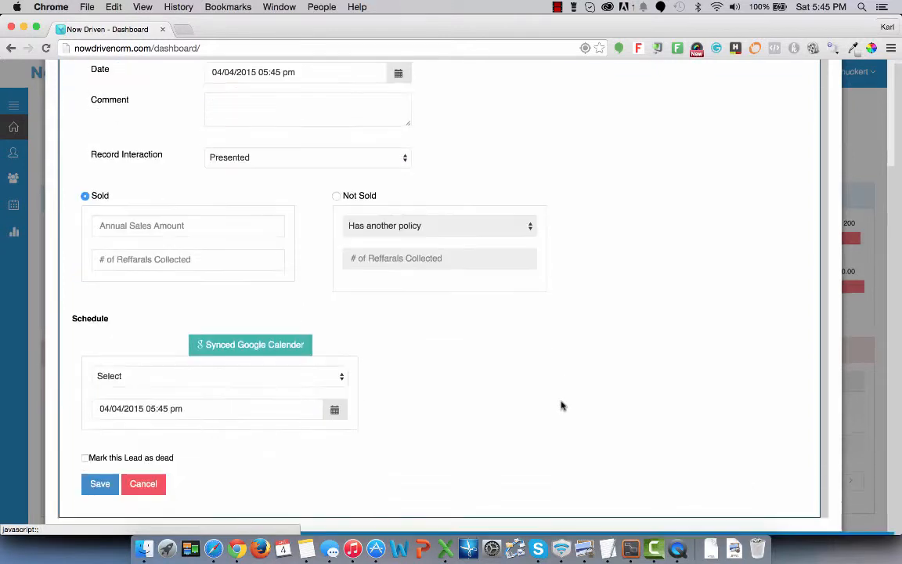
scroll(507, 401, "up", 2)
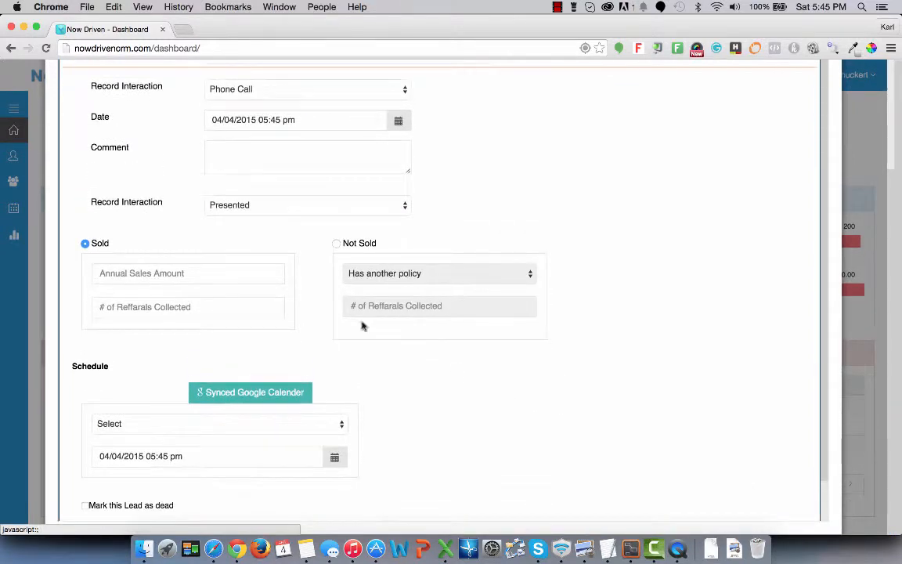
left_click(336, 242)
left_click(459, 275)
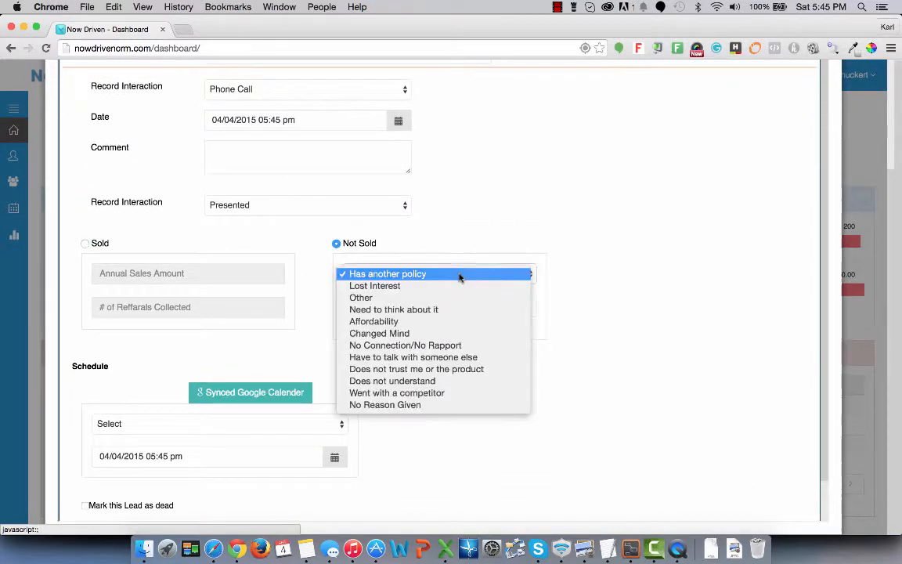
left_click(461, 321)
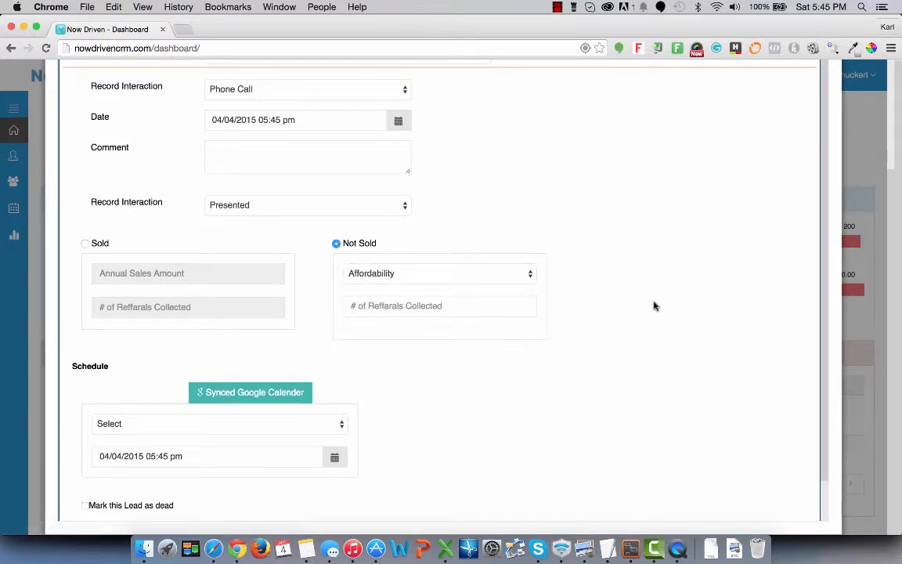
Step: Set the recorded interaction type to Visit
scroll(654, 306, "up", 2)
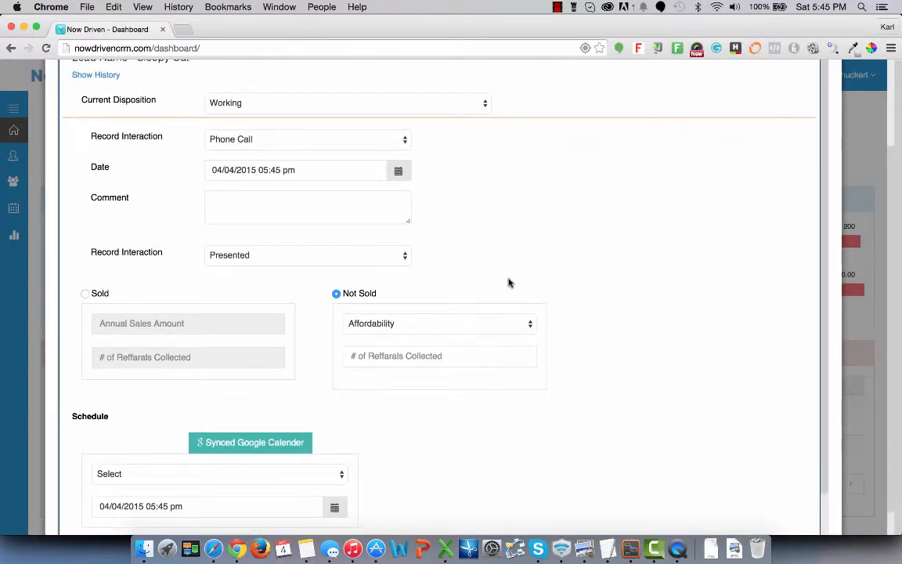
scroll(509, 282, "up", 1)
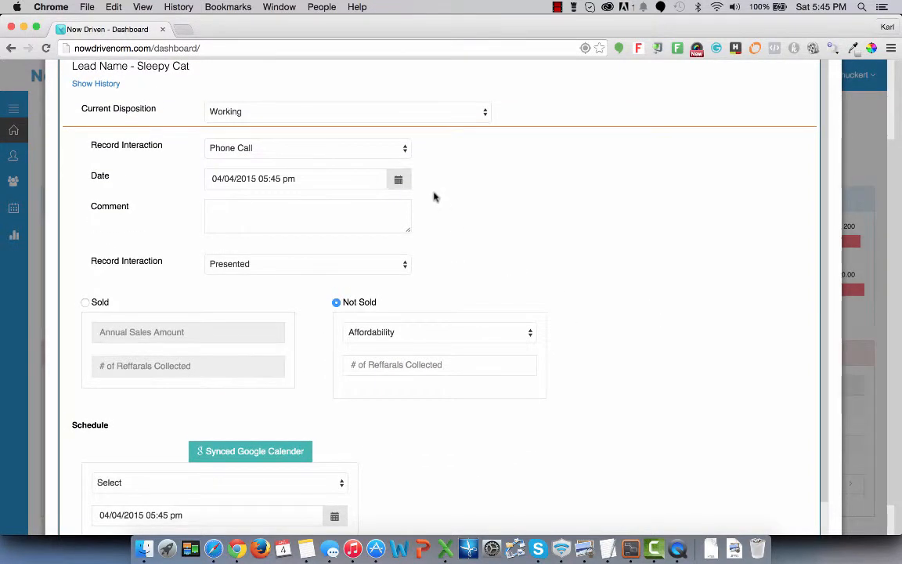
left_click(398, 154)
left_click(391, 160)
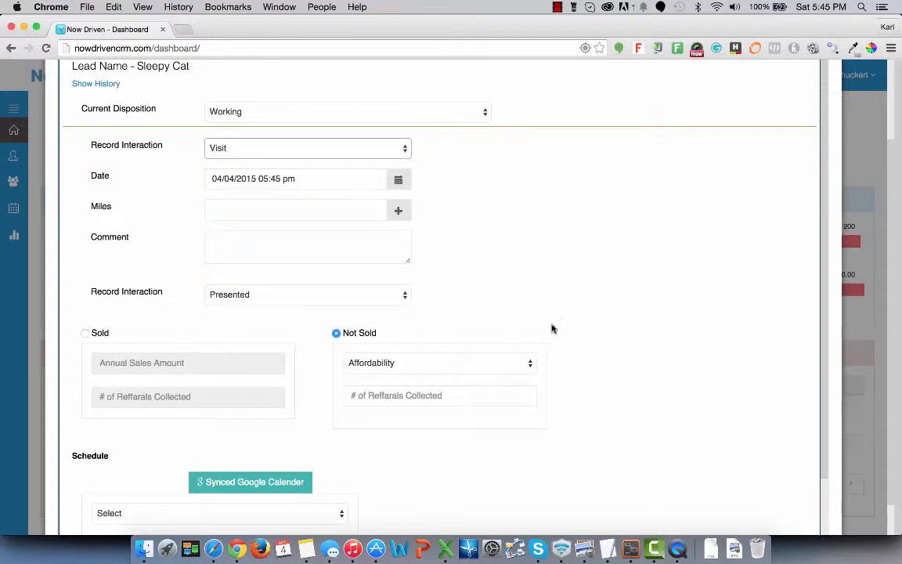
Step: Calculate the visit's miles using only the Login Location and the Lead Location
left_click(395, 213)
left_click(269, 118)
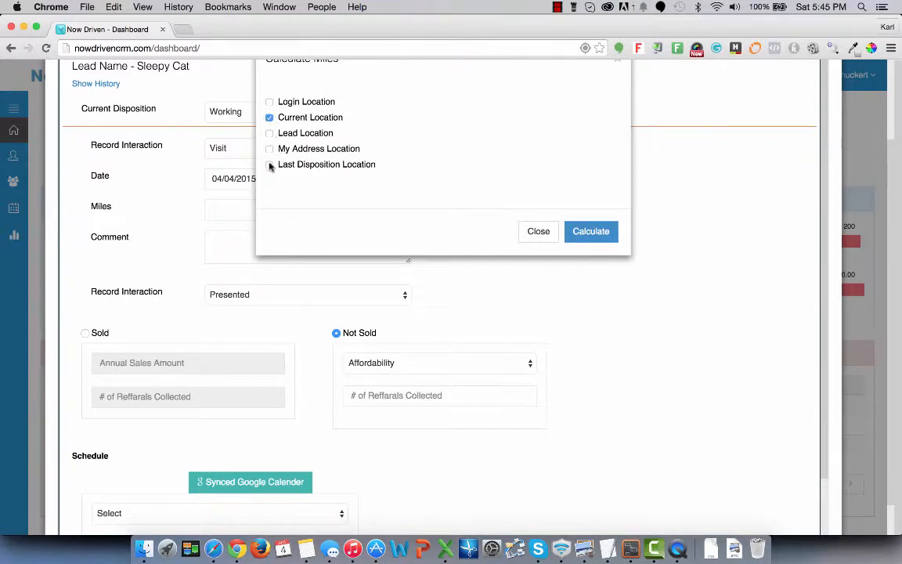
left_click(270, 102)
left_click(270, 118)
left_click(269, 133)
left_click(575, 230)
Step: Save the lead disposition and mark the Wild Alaskan Restaurant and Bar appointment as attended in today's events
scroll(647, 277, "down", 4)
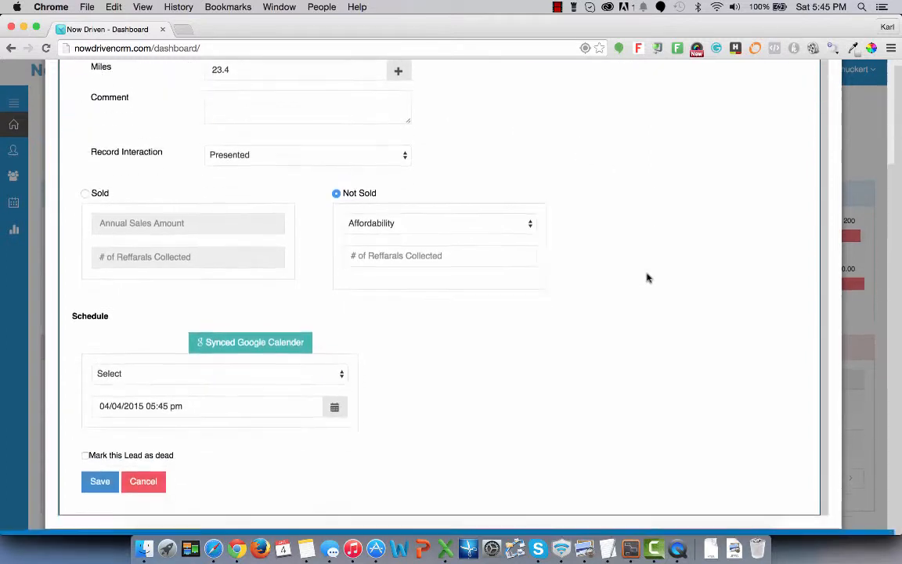
left_click(100, 486)
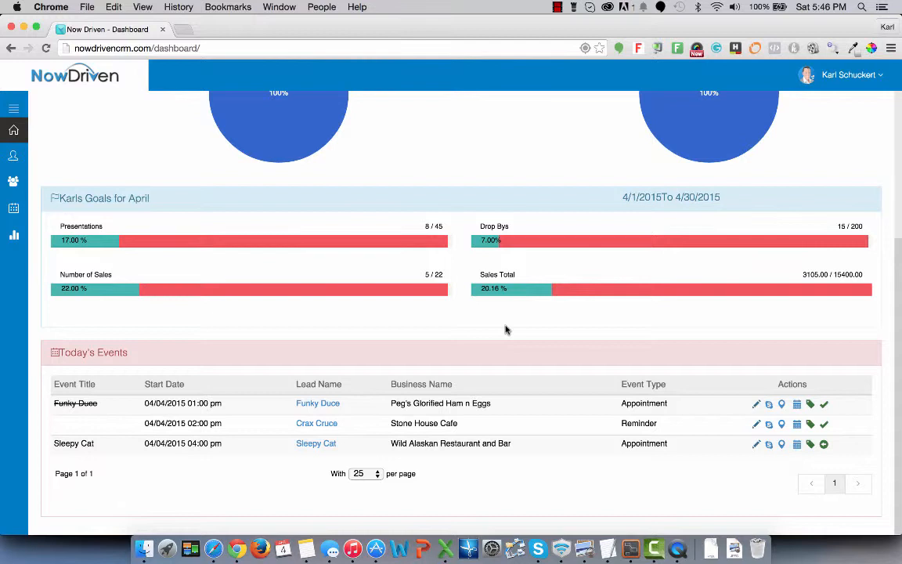
left_click(824, 445)
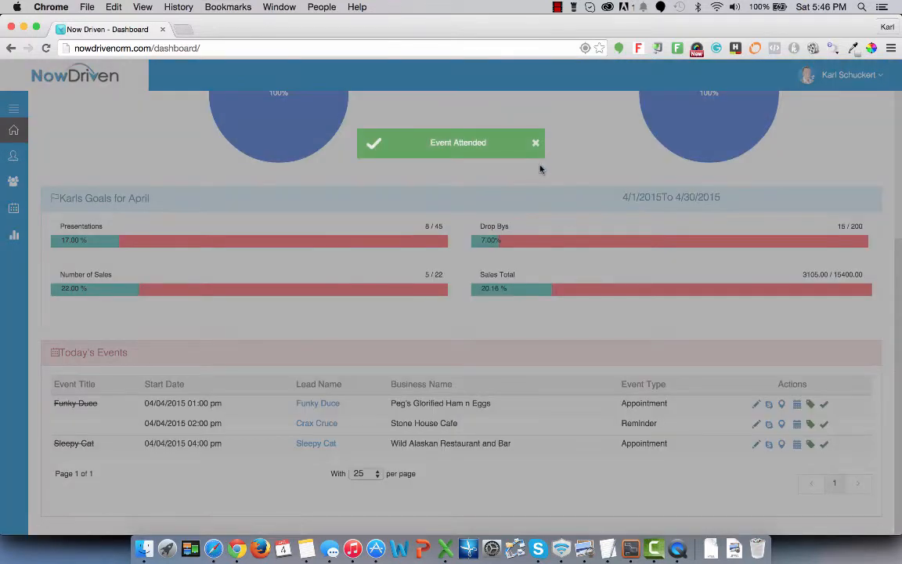
left_click(533, 144)
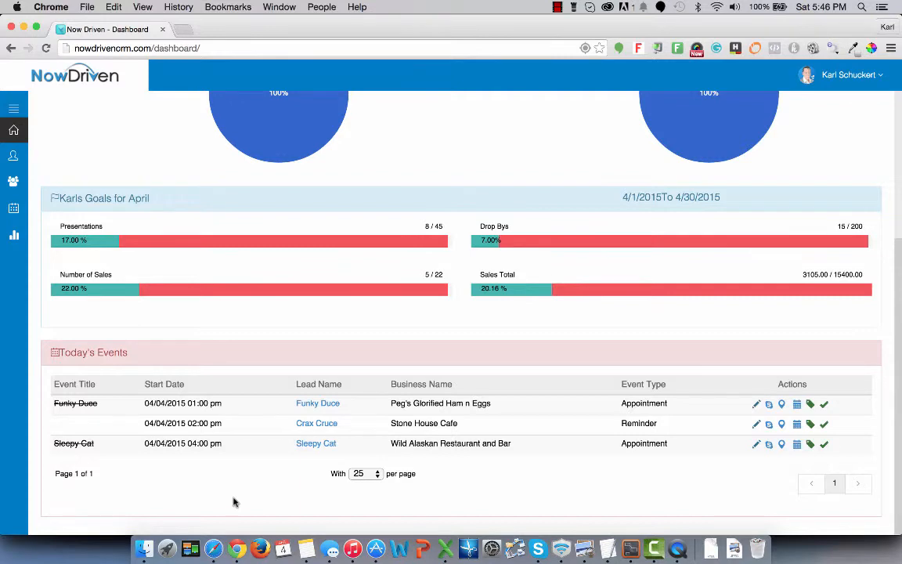
scroll(267, 487, "down", 1)
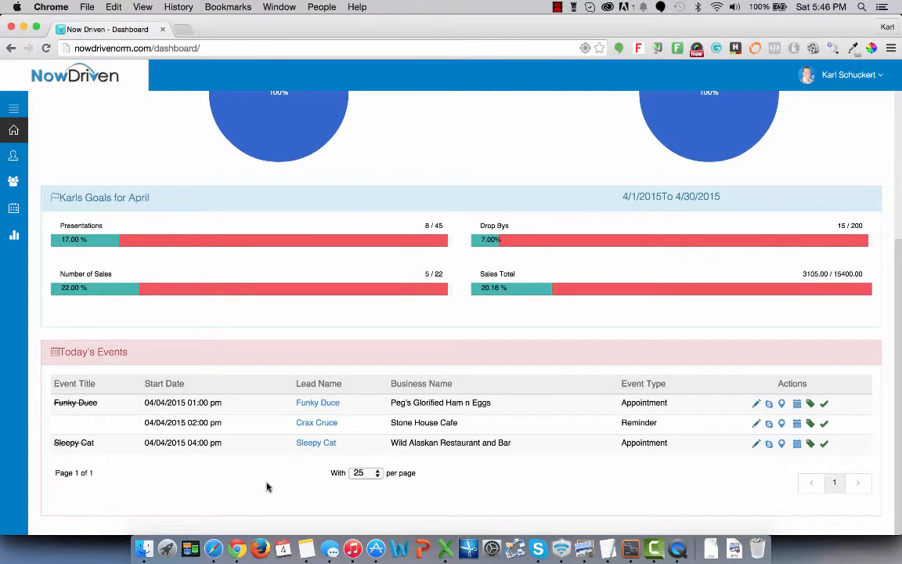
scroll(266, 486, "up", 1)
scroll(266, 487, "down", 1)
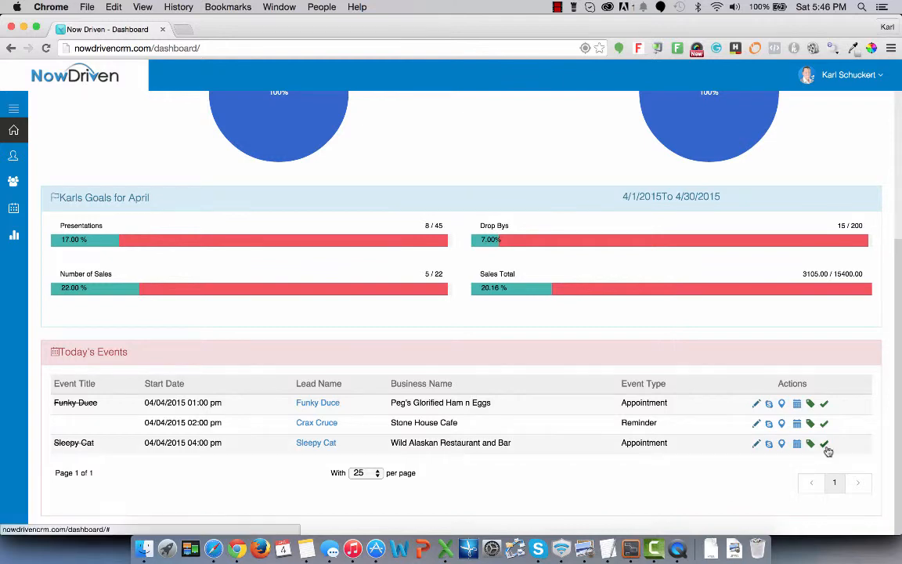
scroll(664, 486, "up", 3)
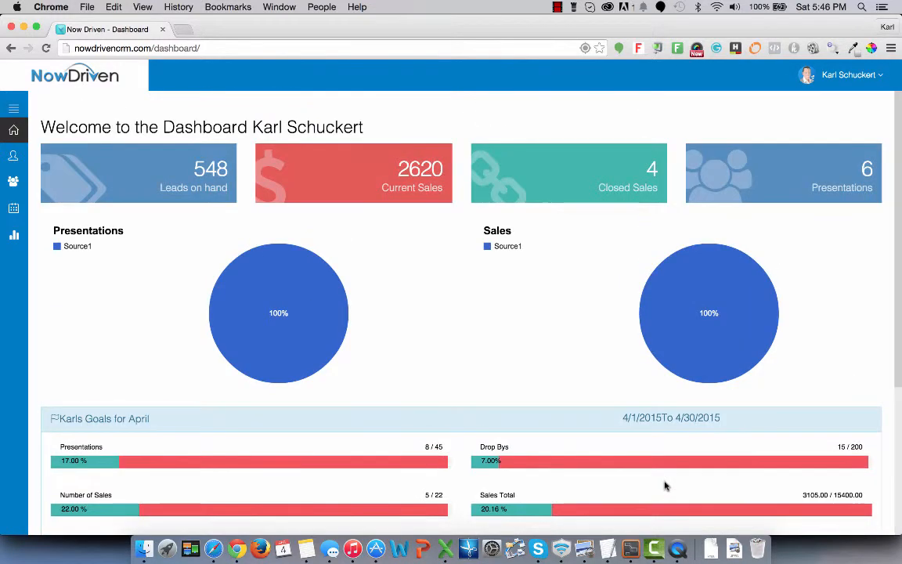